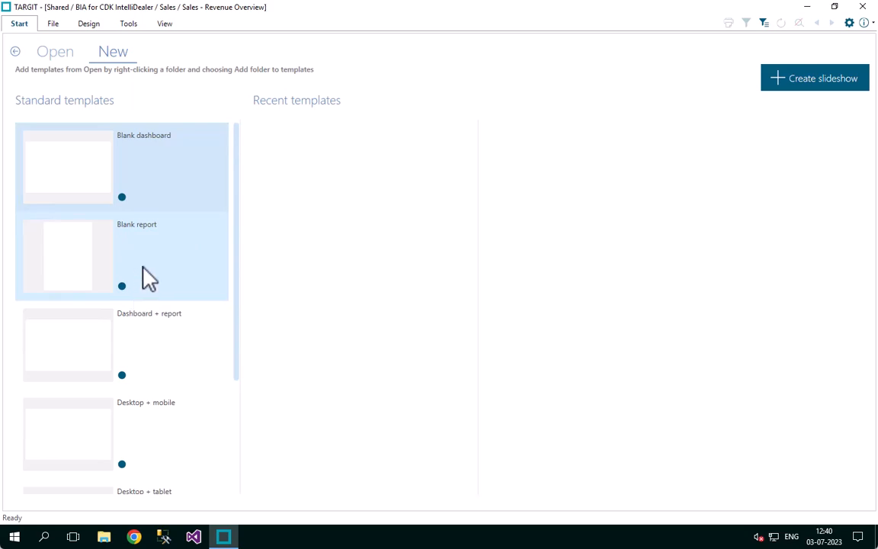
Create a blank dashboard and insert a crosstab on it
left_click(83, 163)
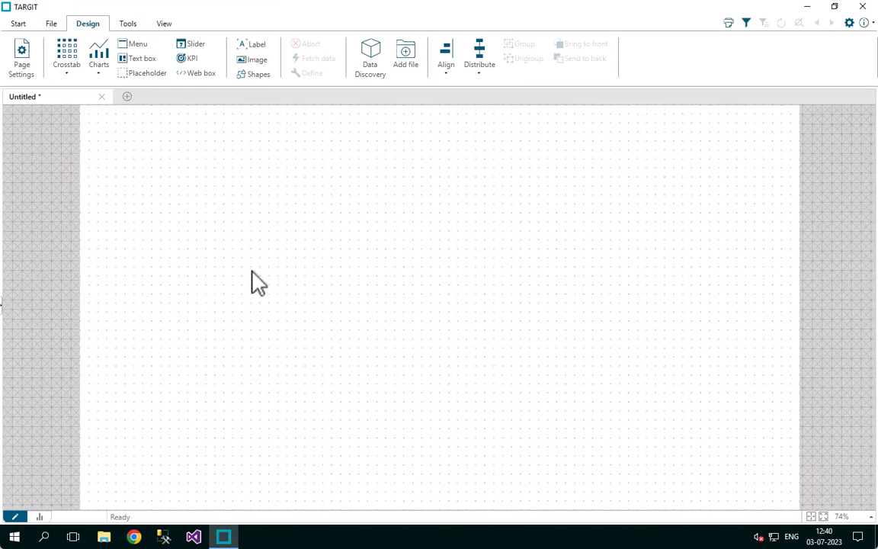
left_click(69, 67)
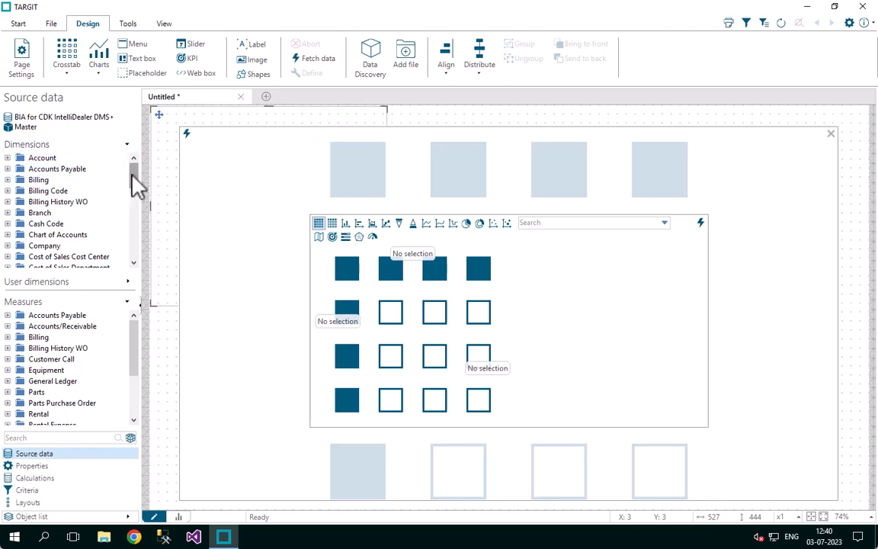
mouse_move(133, 185)
left_mouse_down()
mouse_move(137, 250)
mouse_move(137, 176)
left_mouse_up()
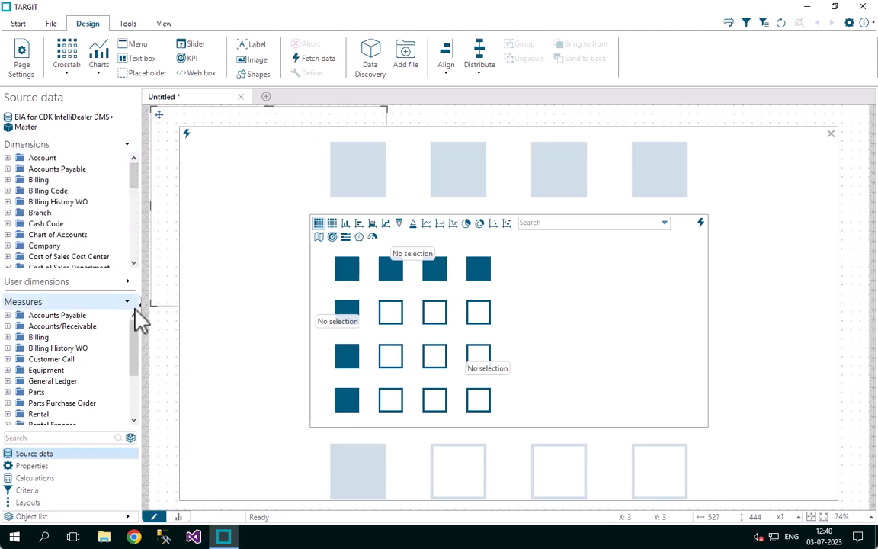
mouse_move(135, 343)
left_mouse_down()
mouse_move(137, 381)
mouse_move(141, 329)
left_mouse_up()
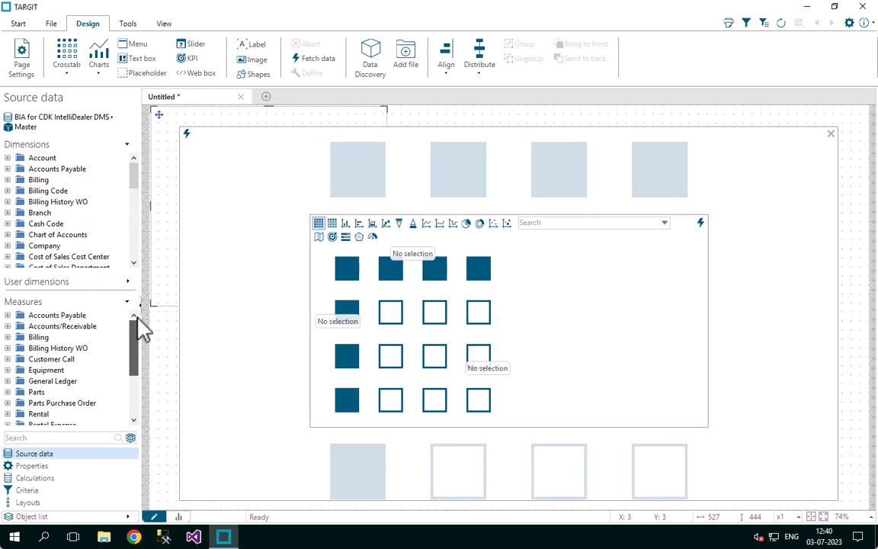
Switch the crosstab's source data to the Sales cube and look through its dimensions
left_click(29, 128)
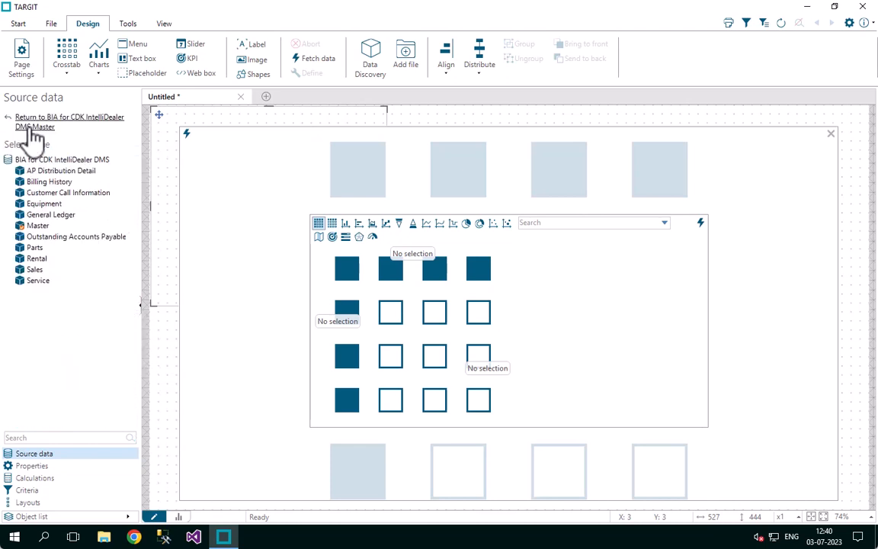
left_click(35, 271)
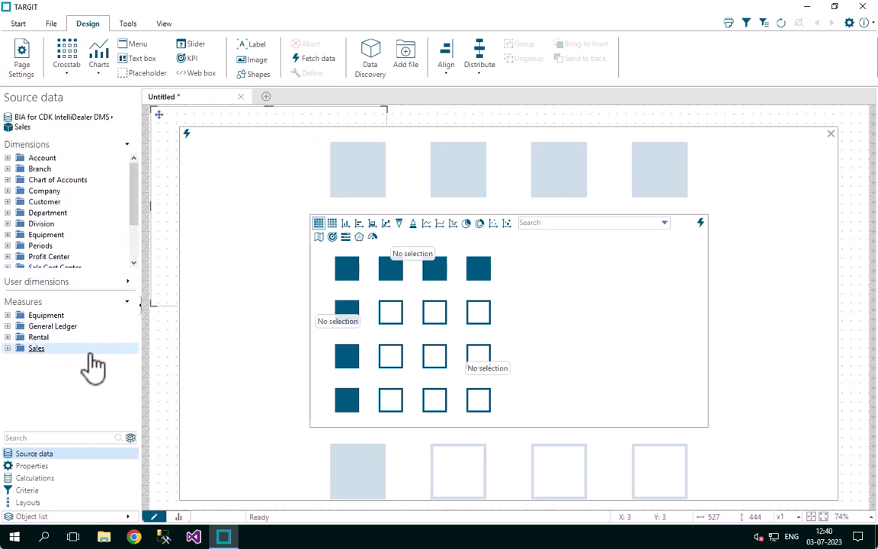
left_click(134, 249)
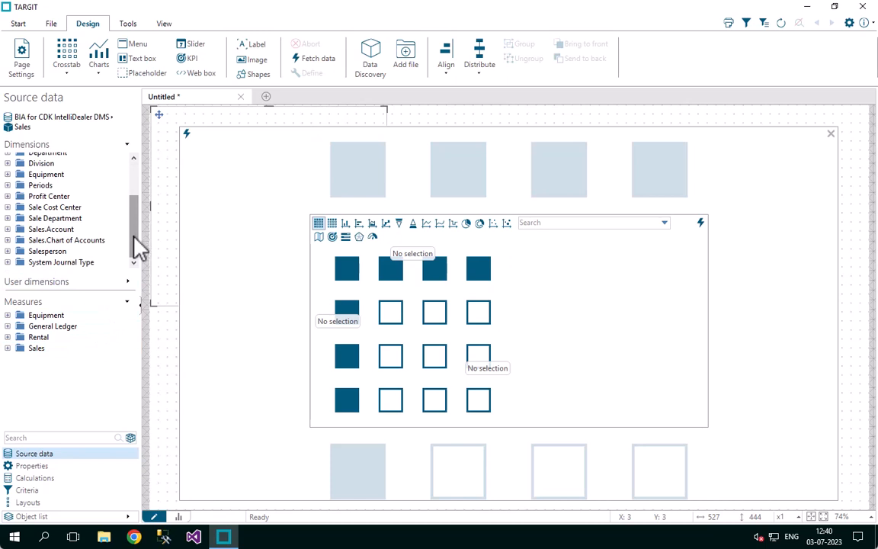
left_click_drag(134, 238, 137, 197)
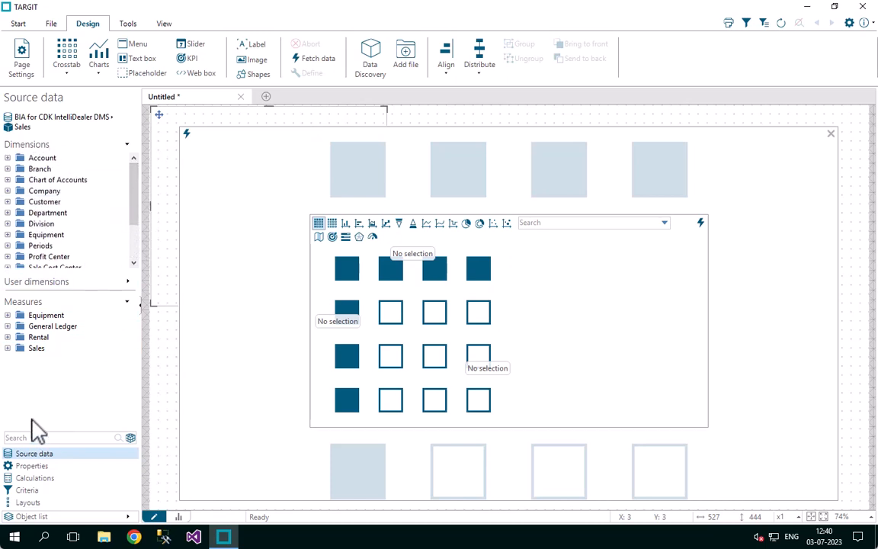
Define the crosstab with the measure Equipment.Sales Revenue and Branch.Name as rows, and fetch its data
left_click(8, 348)
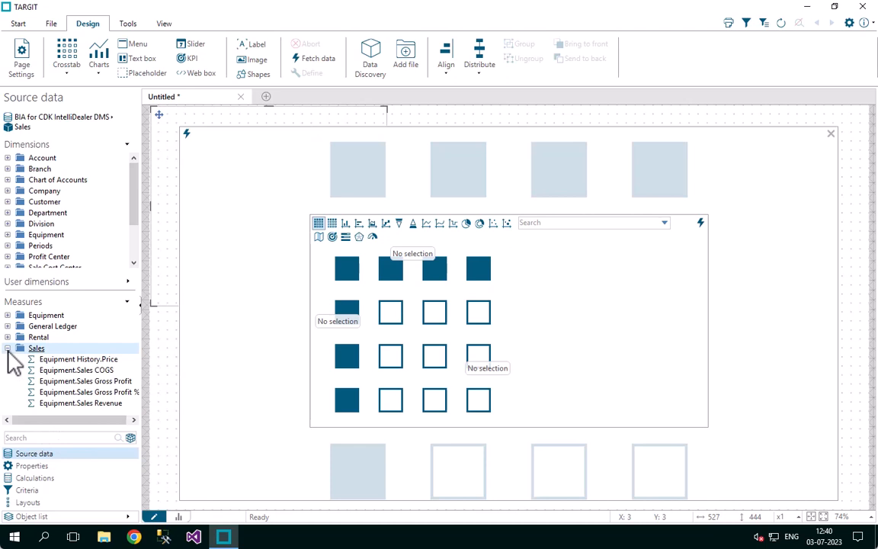
double_click(76, 406)
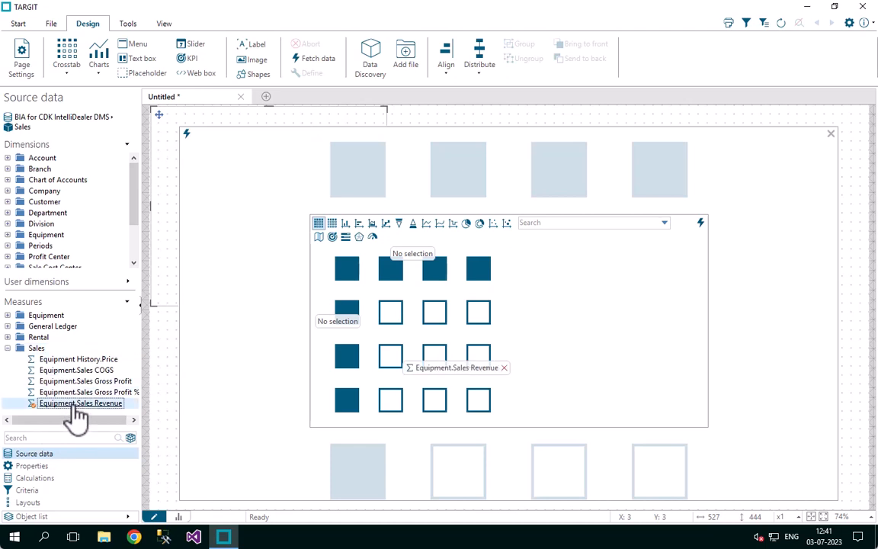
left_click(8, 169)
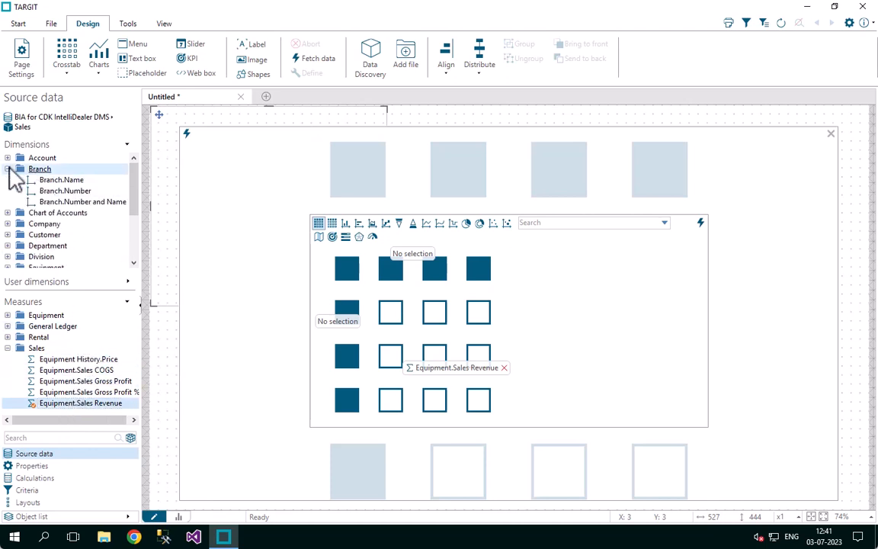
double_click(68, 182)
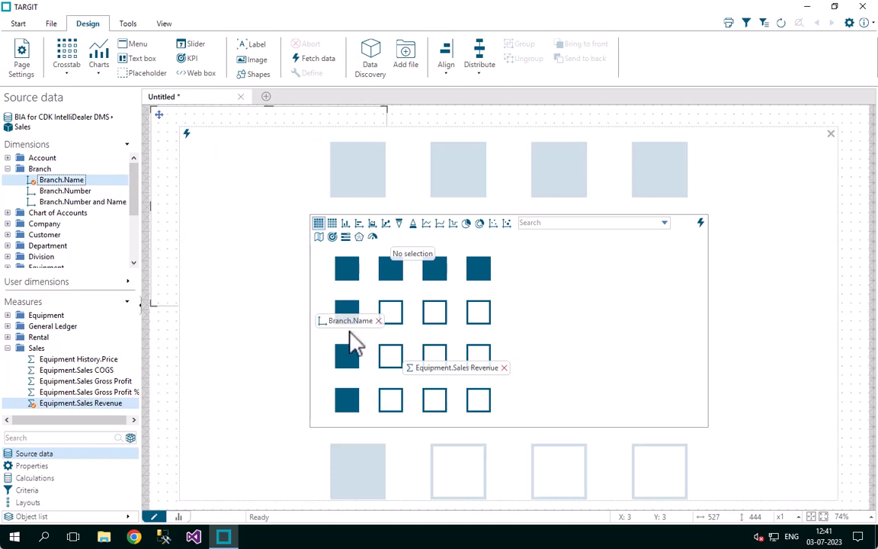
left_click(187, 136)
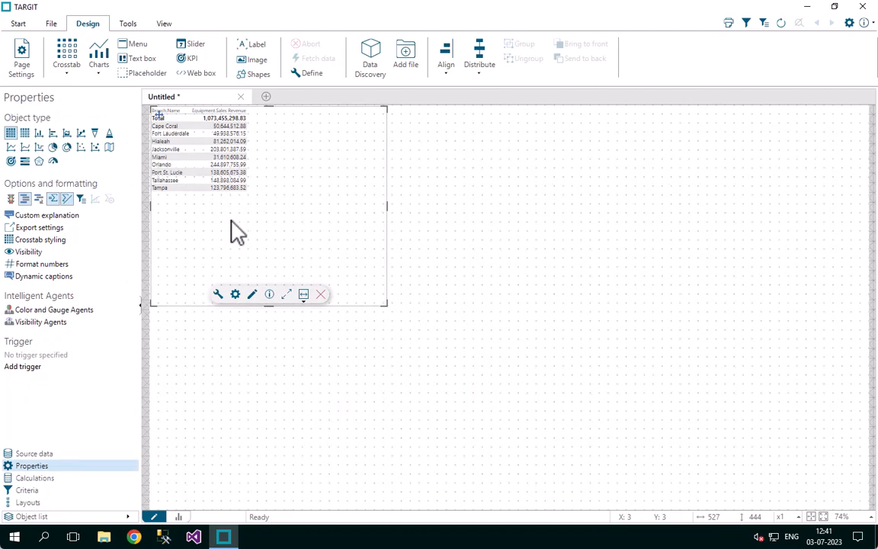
Insert a second crosstab with the measure Equipment.Sales Revenue and Customer.State/Province as rows
left_click(70, 64)
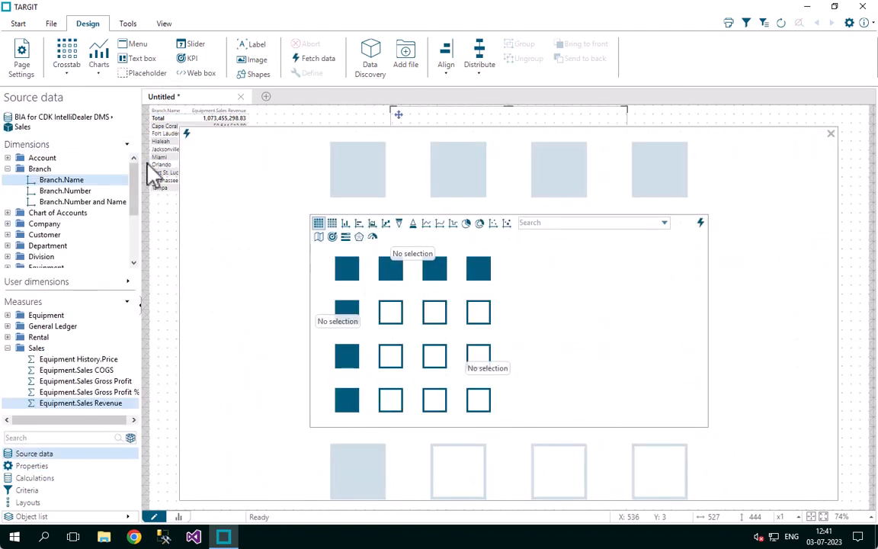
double_click(93, 403)
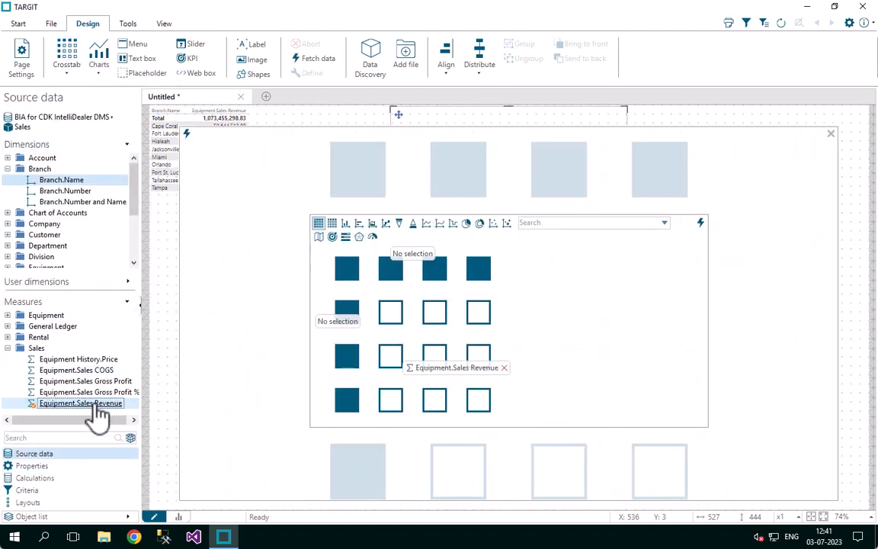
left_click(9, 169)
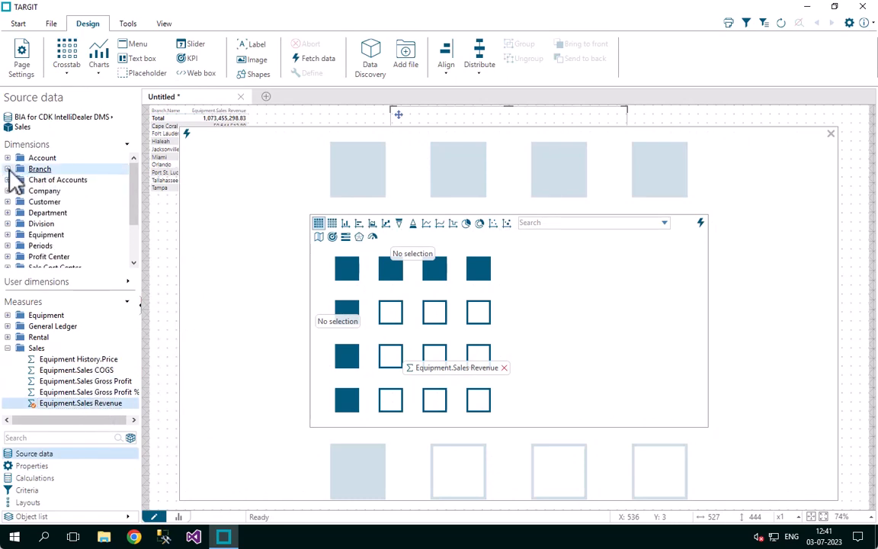
left_click(7, 202)
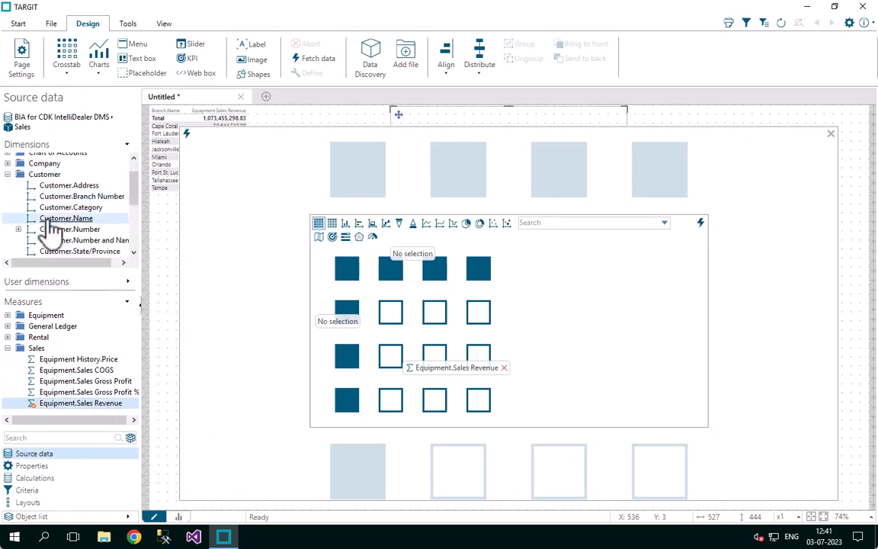
left_click_drag(73, 259, 356, 347)
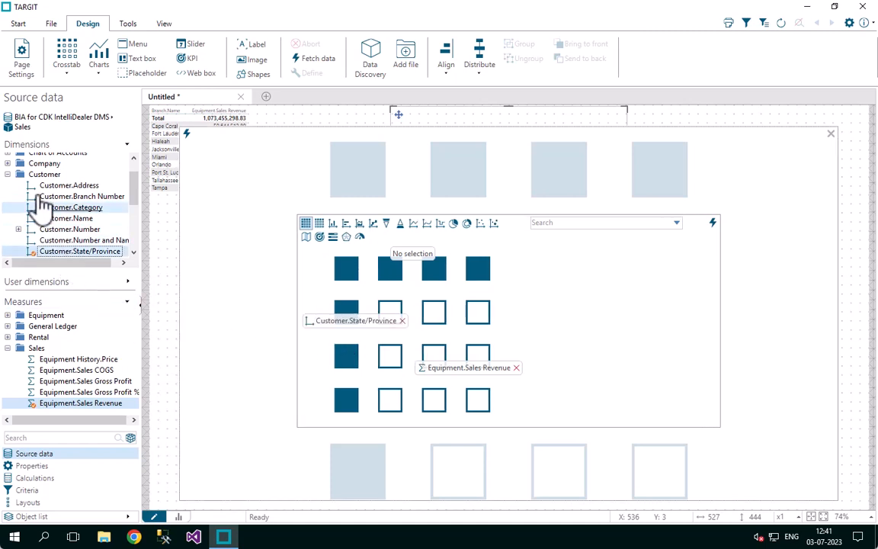
Add Journal Period.Year as the columns of the second crosstab and fetch its data
left_click(8, 174)
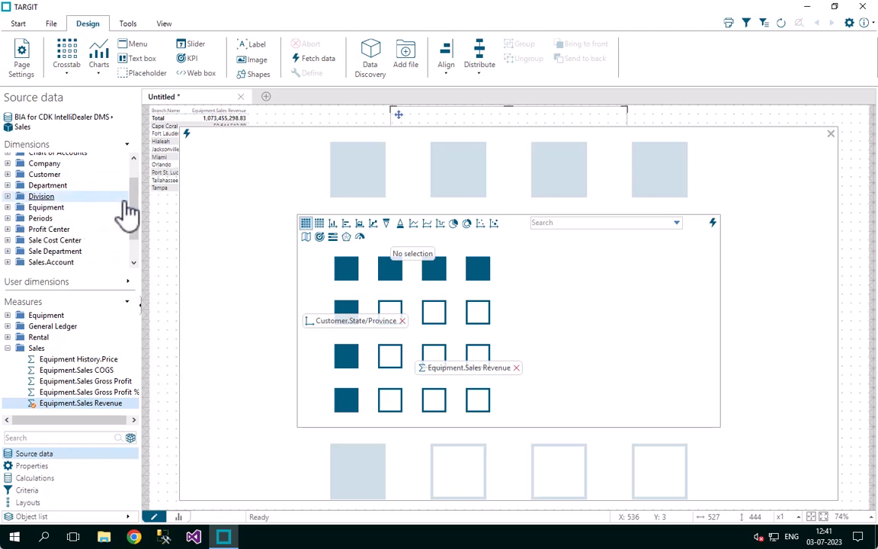
left_click_drag(128, 214, 133, 243)
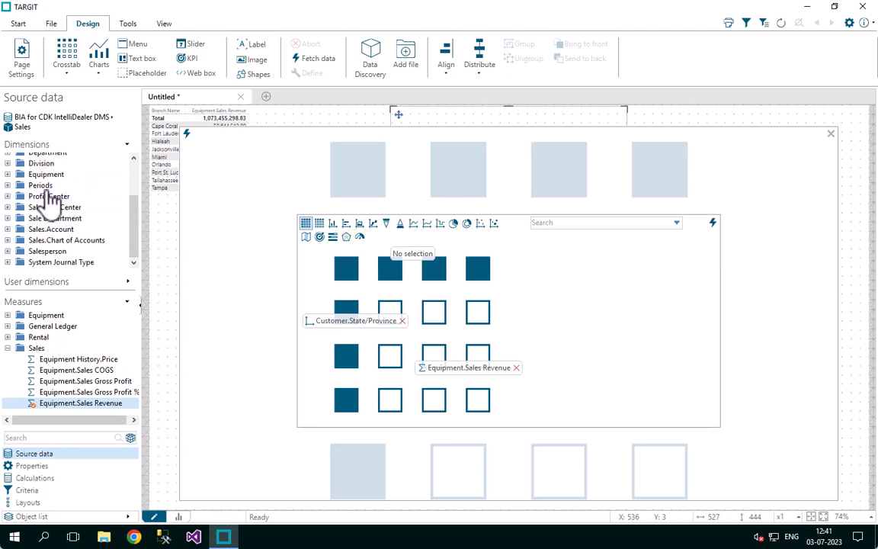
left_click(8, 185)
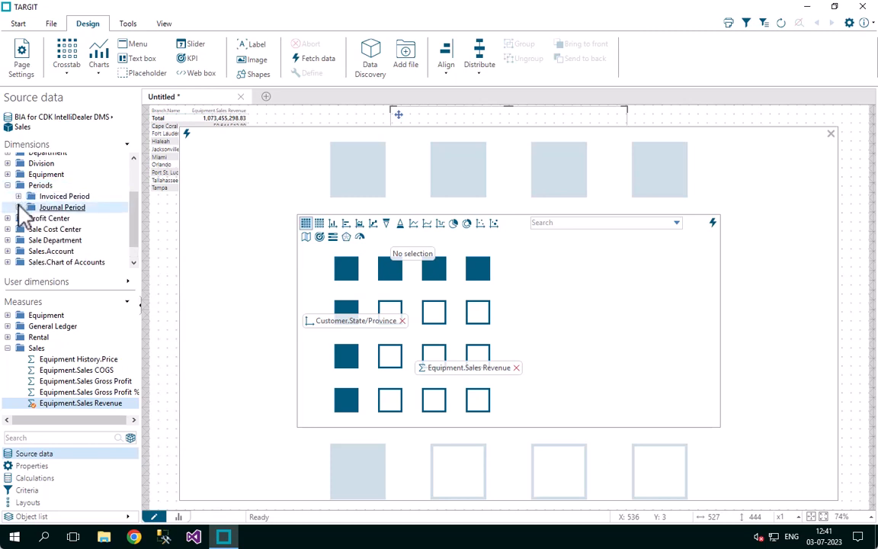
left_click(18, 207)
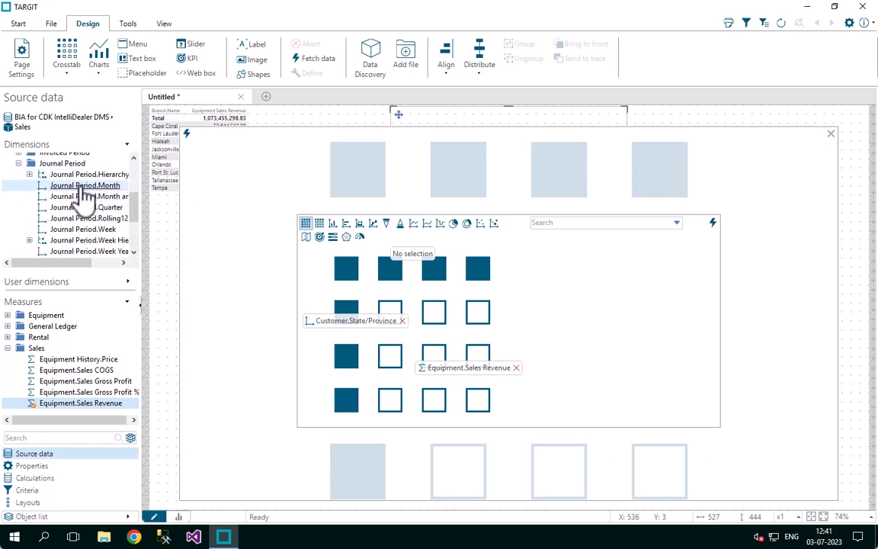
left_click_drag(132, 206, 133, 217)
double_click(89, 220)
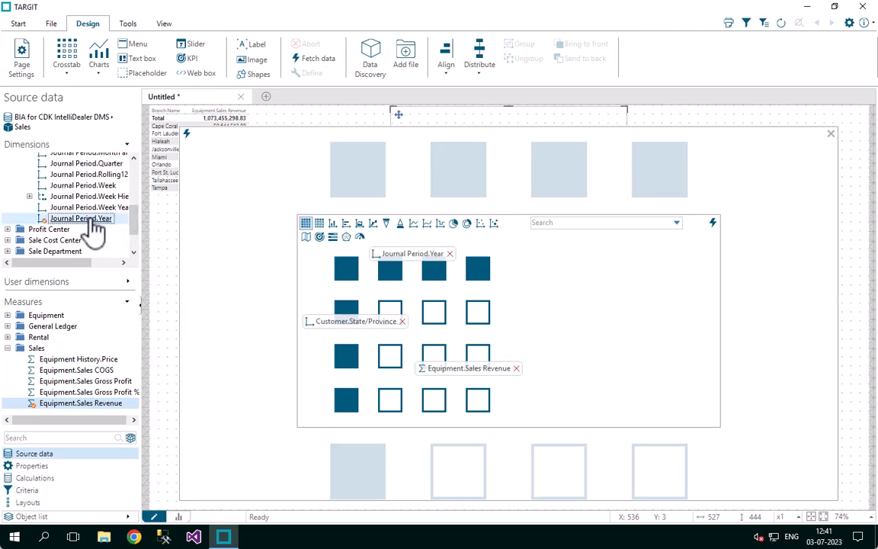
left_click(195, 150)
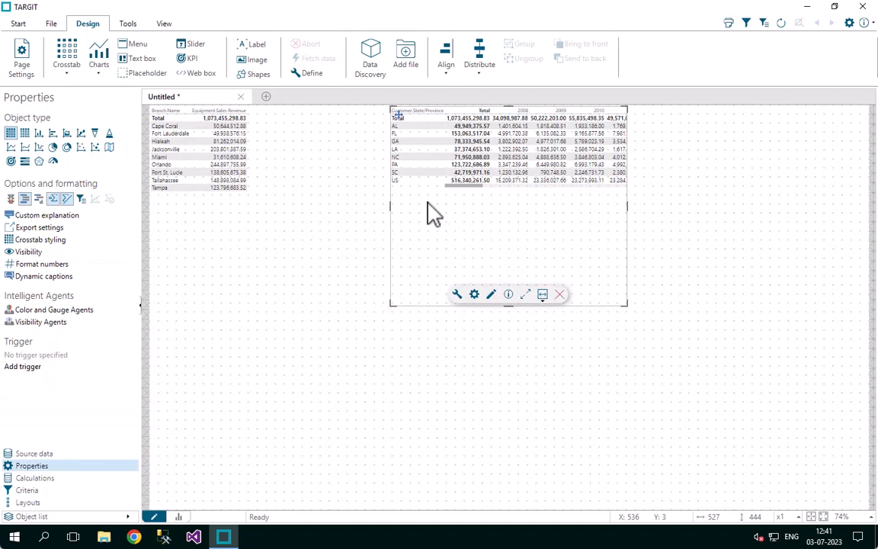
Redefine the second crosstab with Journal Period.Year on rows and Customer.State/Province on columns, and fetch the data again
mouse_move(455, 186)
left_mouse_down()
mouse_move(620, 193)
mouse_move(444, 195)
left_mouse_up()
left_click(457, 295)
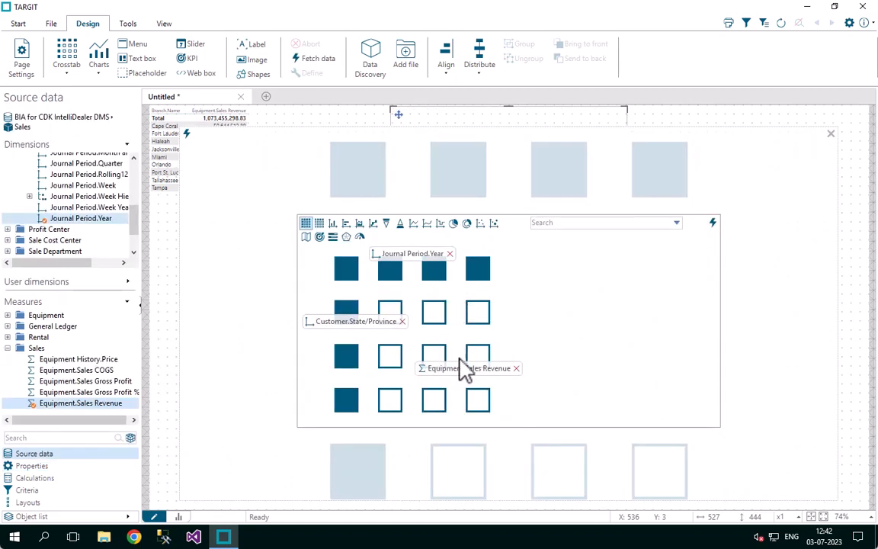
mouse_move(422, 265)
left_mouse_down()
mouse_move(343, 335)
mouse_move(344, 276)
mouse_move(426, 271)
mouse_move(423, 259)
left_mouse_up()
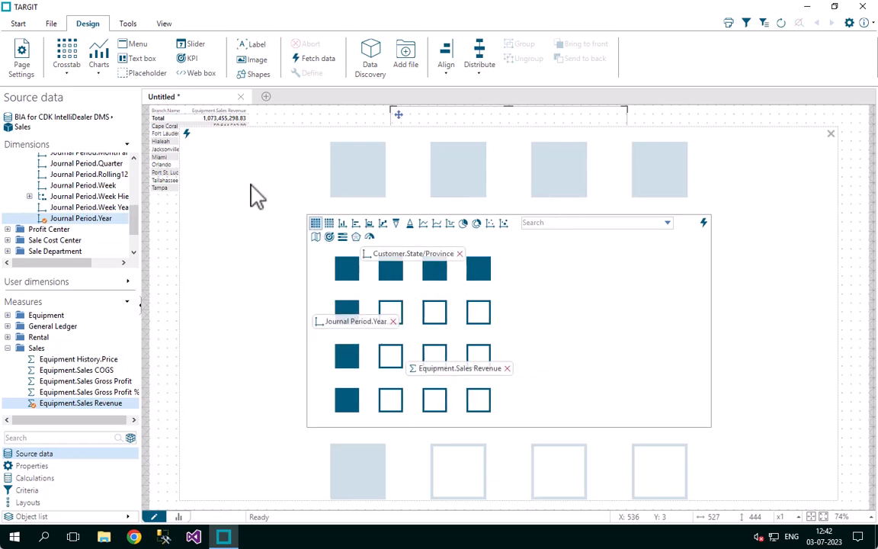
left_click(191, 138)
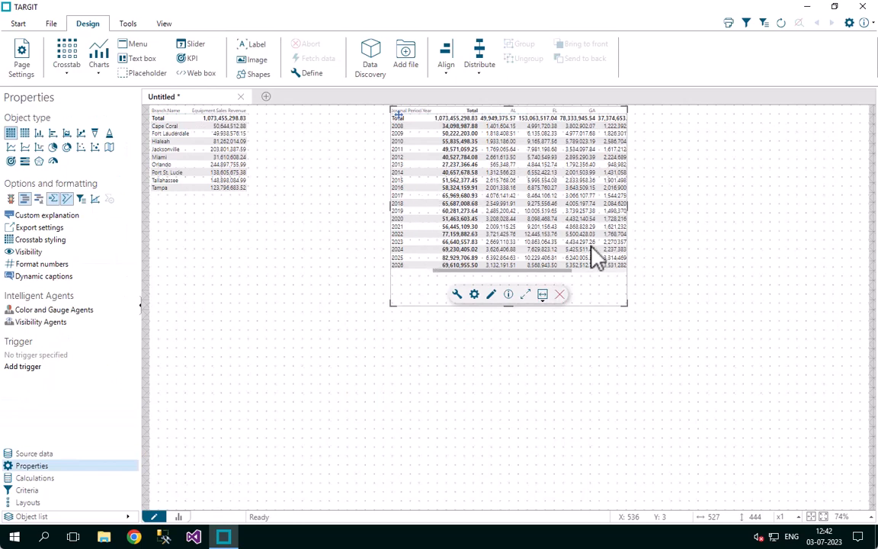
Enlarge the second crosstab to 704 wide and 857 high
left_click(622, 313)
left_click(627, 308)
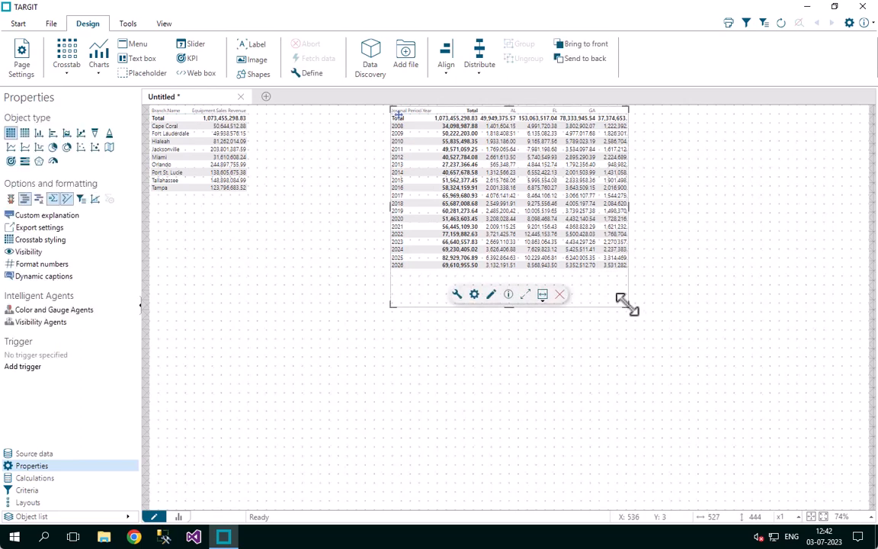
left_click_drag(621, 299, 706, 489)
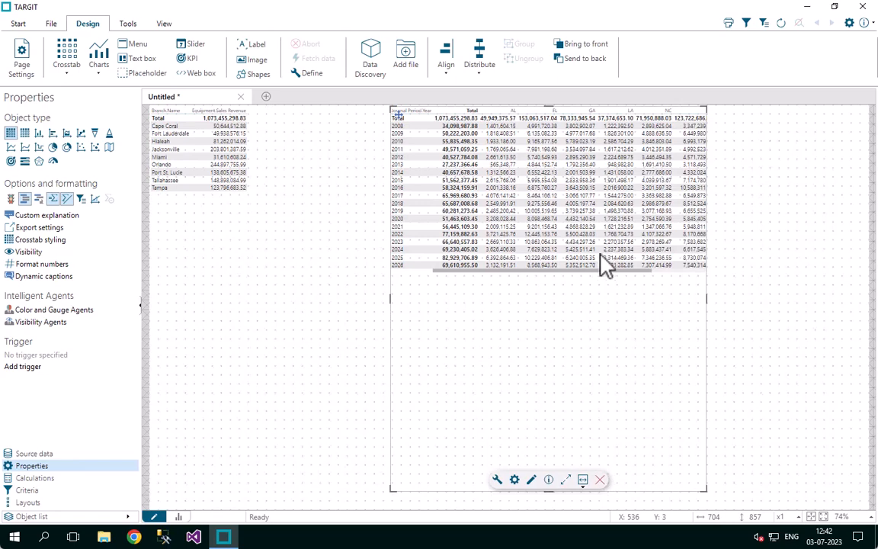
Nest Customer.State/Province beneath Journal Period.Year on the second crosstab's rows with refetched data, and narrow the object to a width of 424
left_click(497, 480)
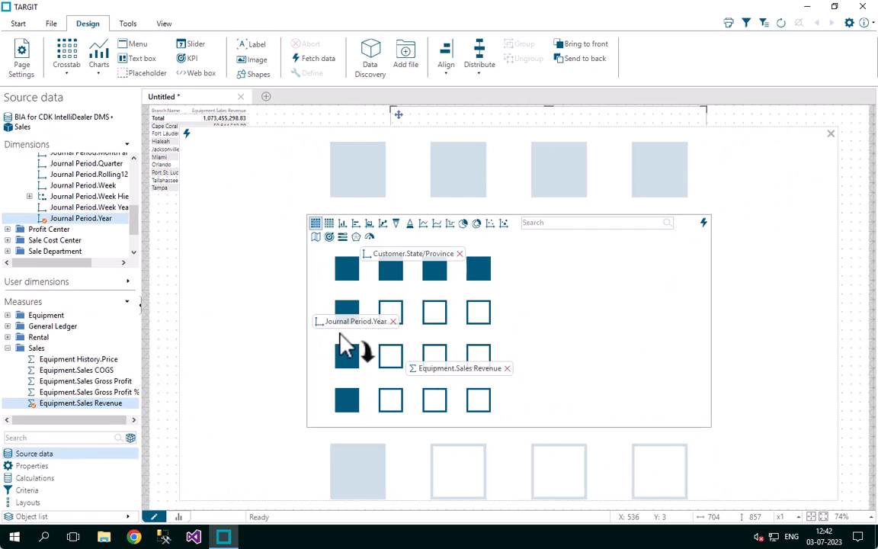
left_click_drag(347, 346, 343, 334)
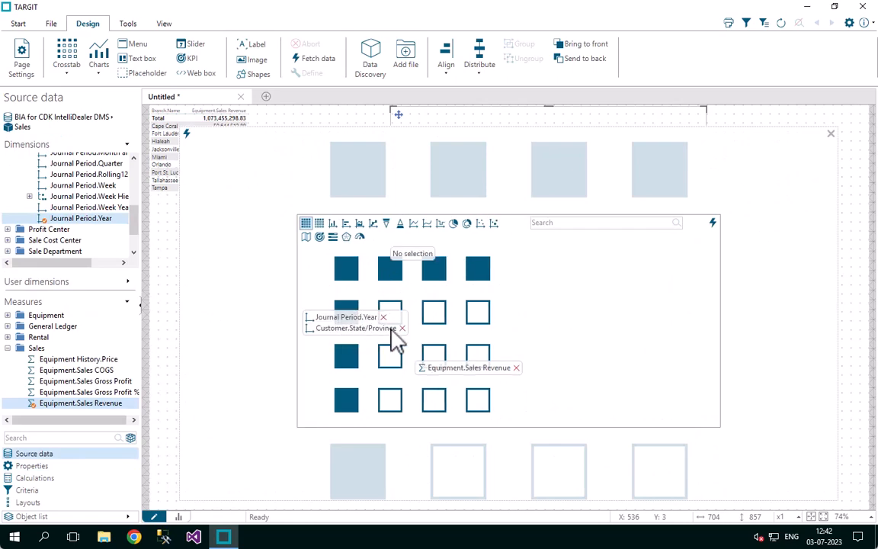
left_click(193, 146)
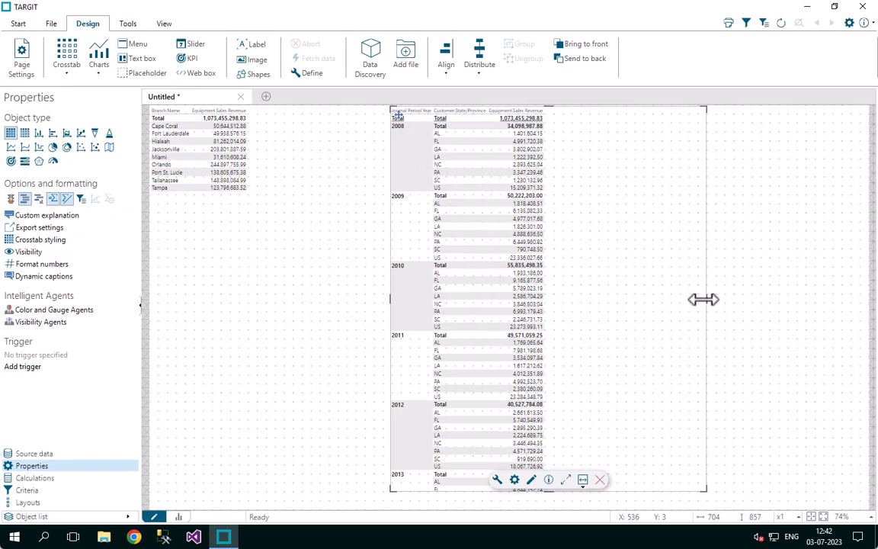
left_click_drag(705, 299, 580, 300)
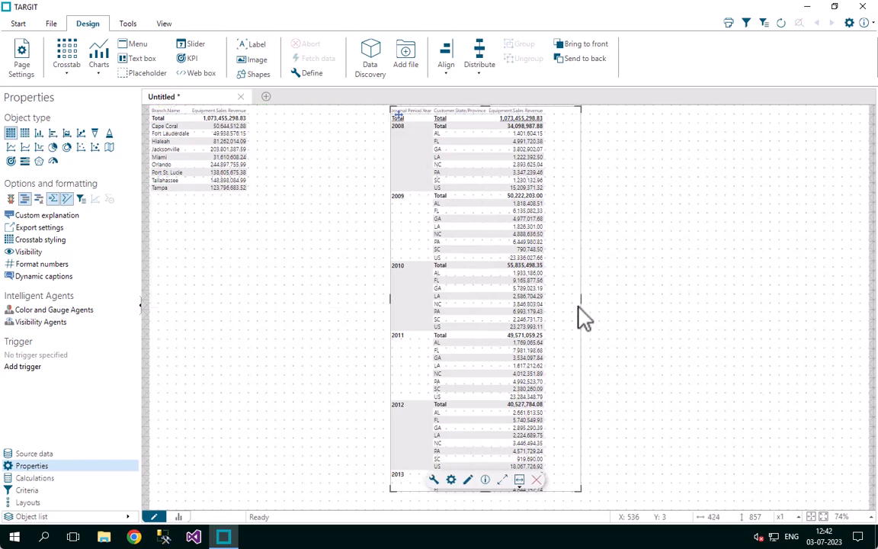
left_click(640, 328)
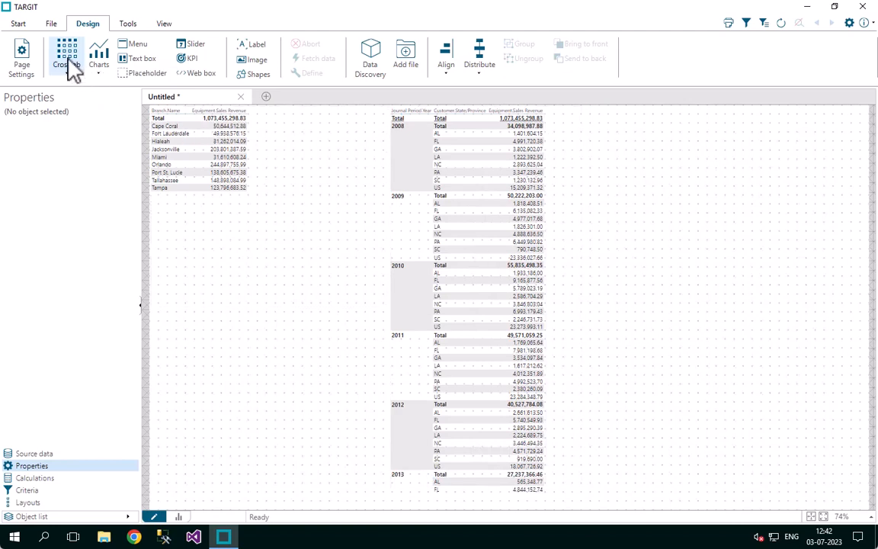
Insert a third crosstab with the measures Equipment.Sales Revenue, Equipment.Sales Gross Profit and Equipment.Sales Gross Profit %
left_click(68, 57)
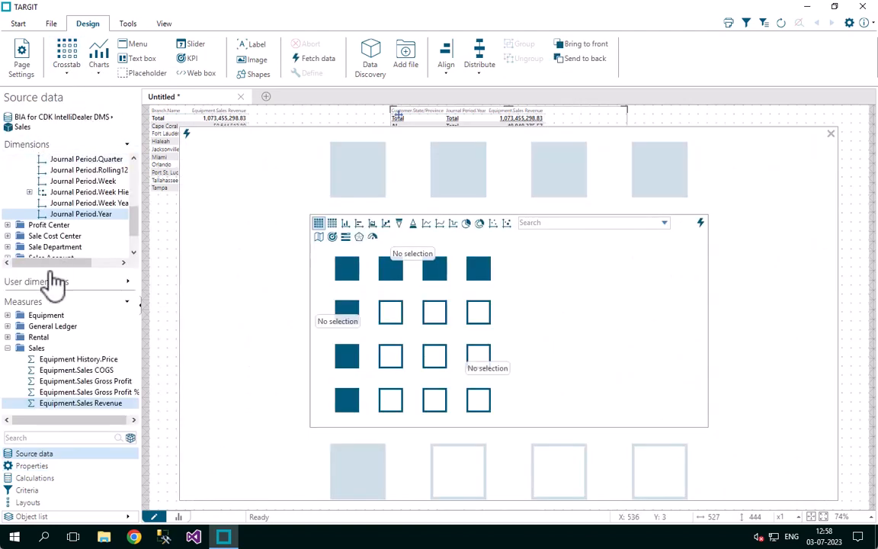
left_click(63, 408)
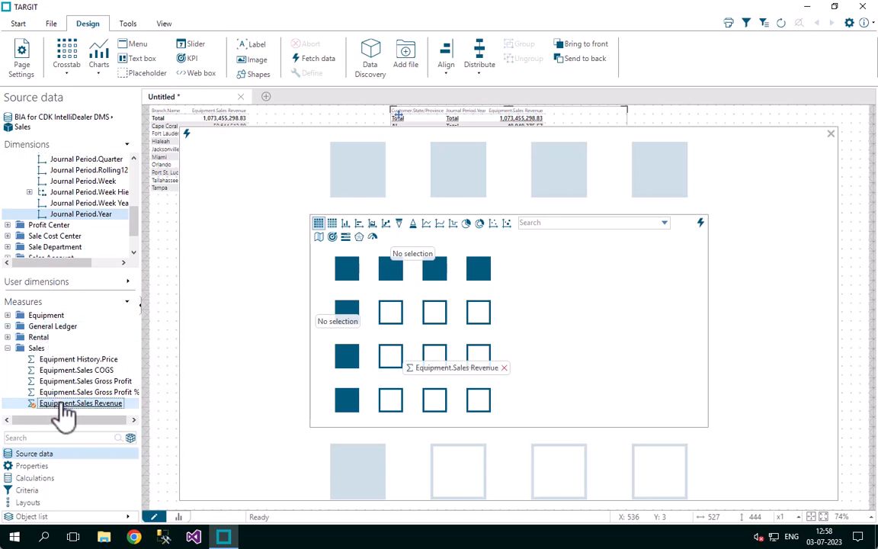
left_click(70, 383)
left_click(67, 393)
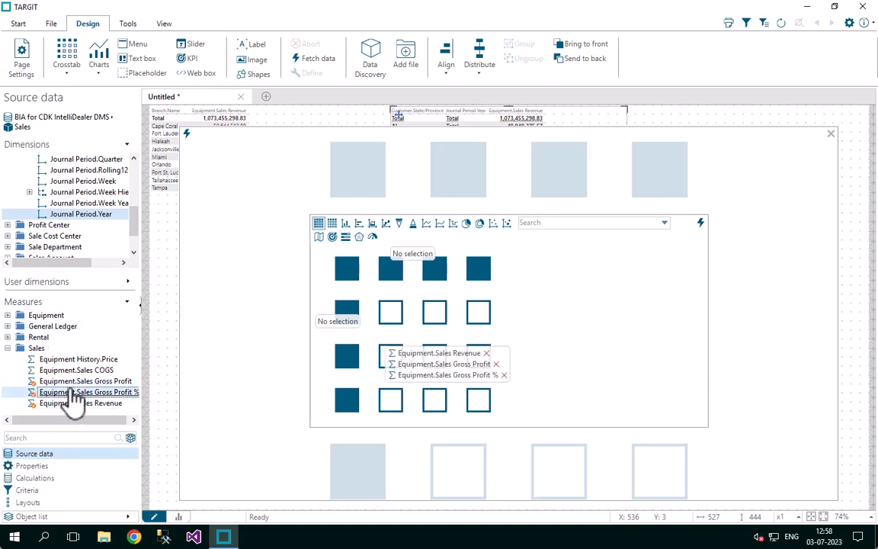
Add Equipment.Description from the Equipment dimensions as the rows of the third crosstab and fetch its data
left_click_drag(137, 225, 133, 202)
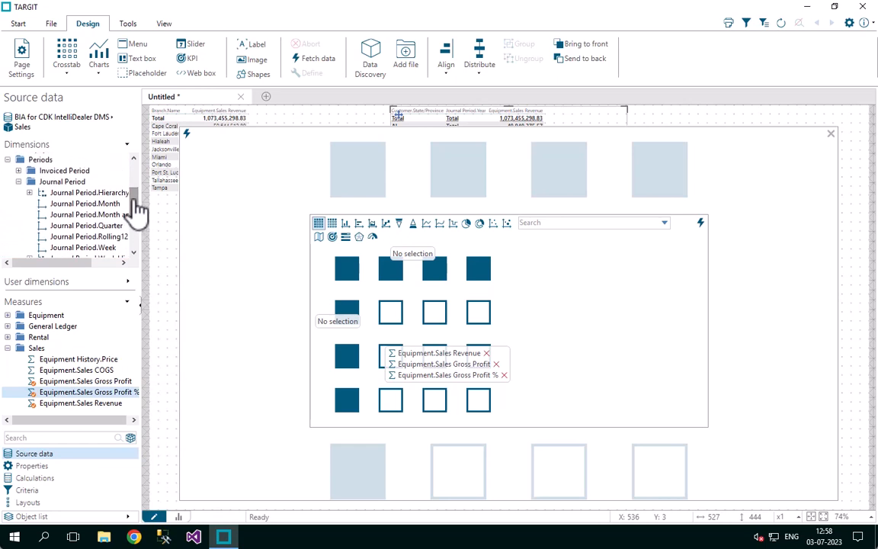
left_click(8, 160)
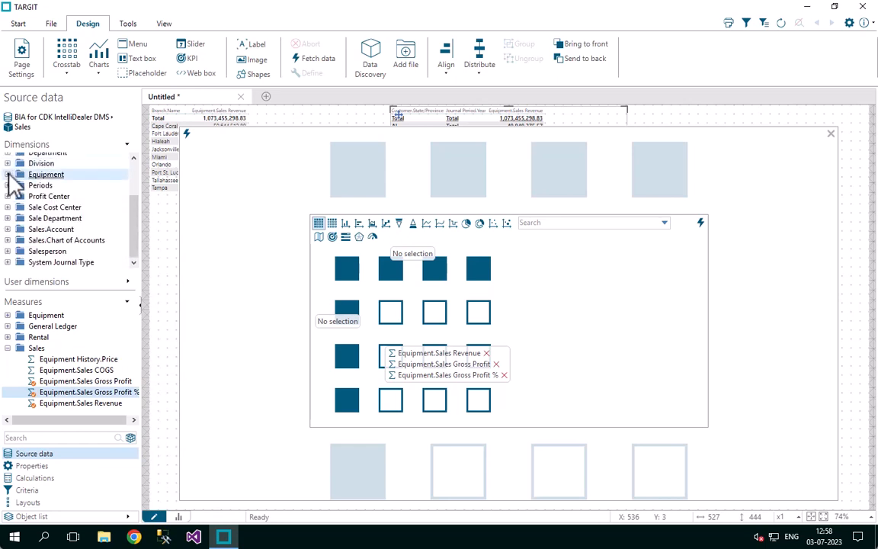
left_click(7, 174)
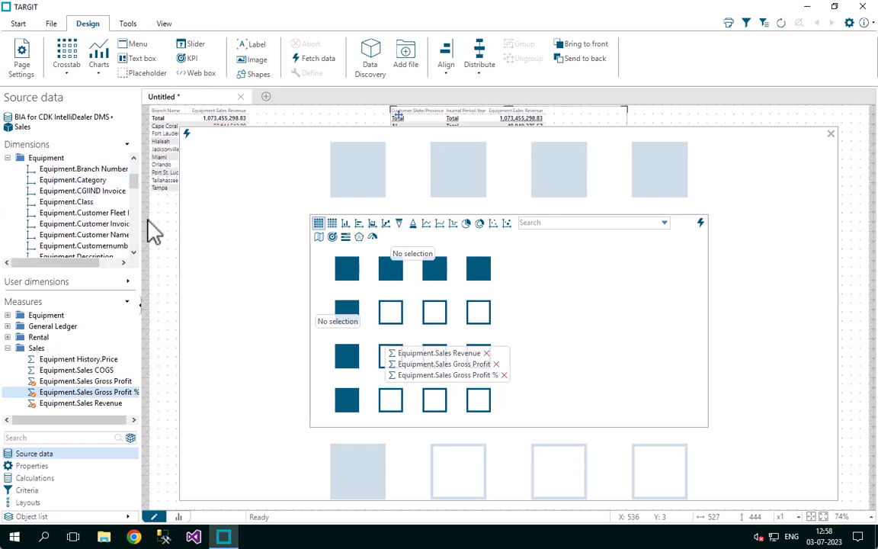
left_click(134, 252)
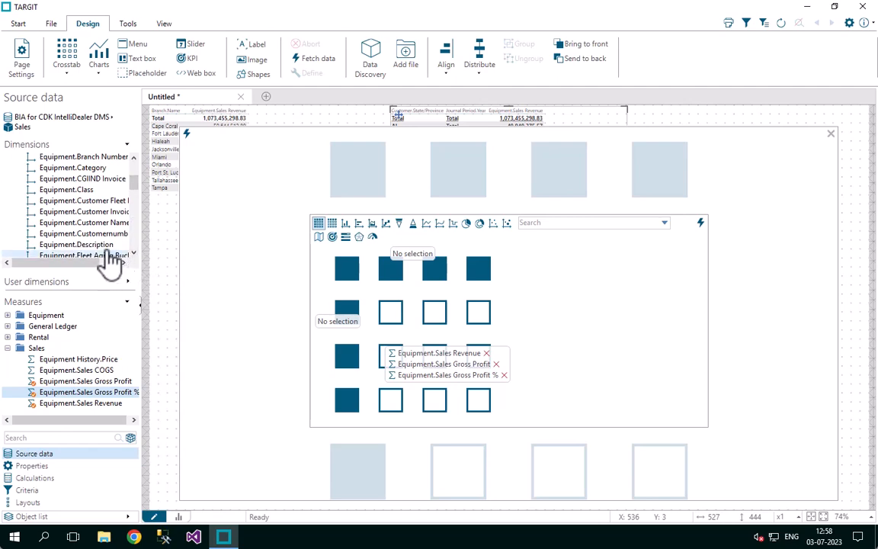
double_click(84, 245)
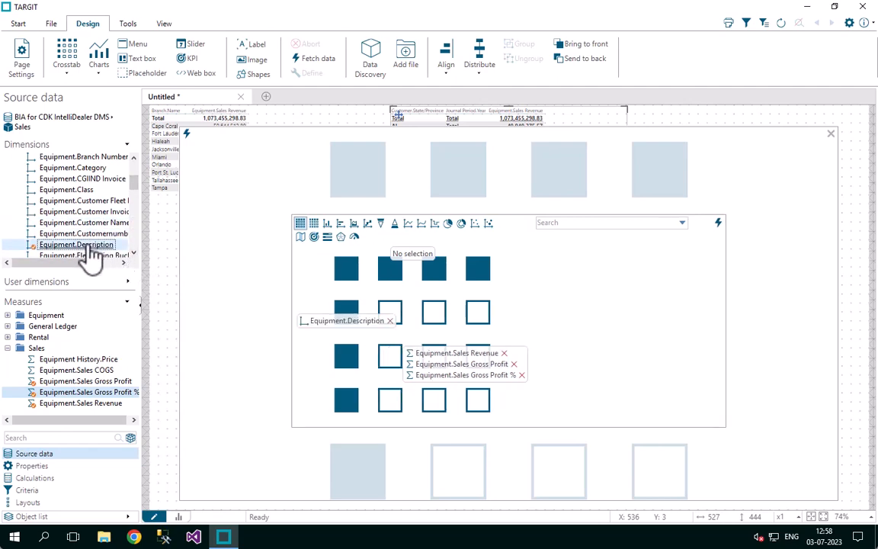
left_click(188, 135)
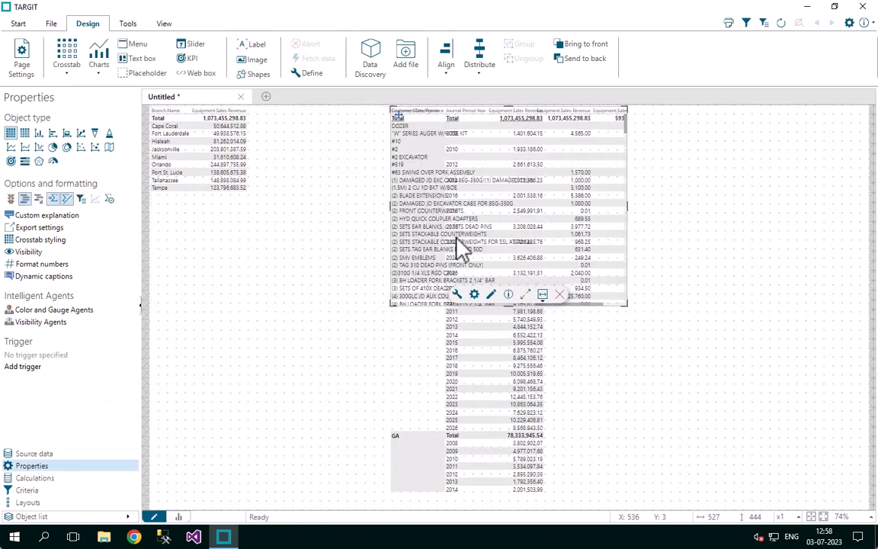
Move the equipment description crosstab clear of the customer state crosstab, and shift the state crosstab to X 320, Y 3
left_click_drag(399, 113, 552, 137)
left_click(402, 116)
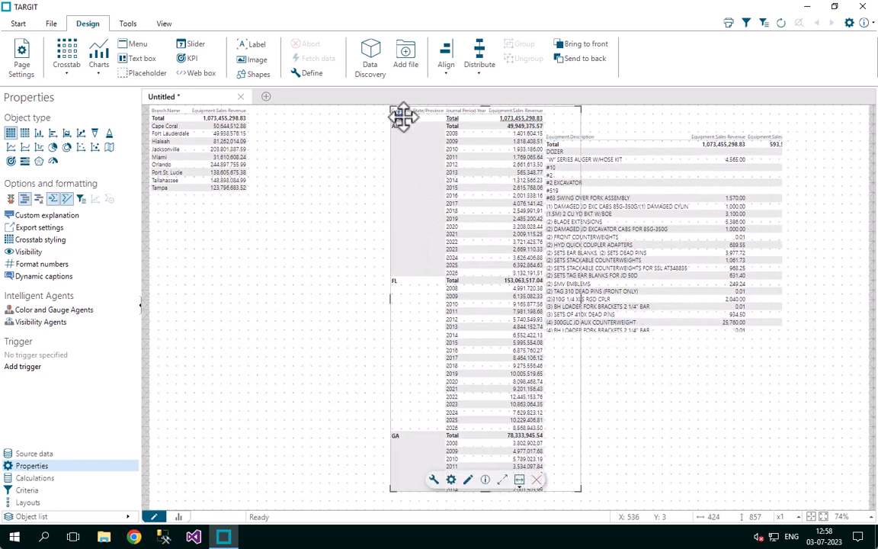
left_click_drag(402, 116, 303, 126)
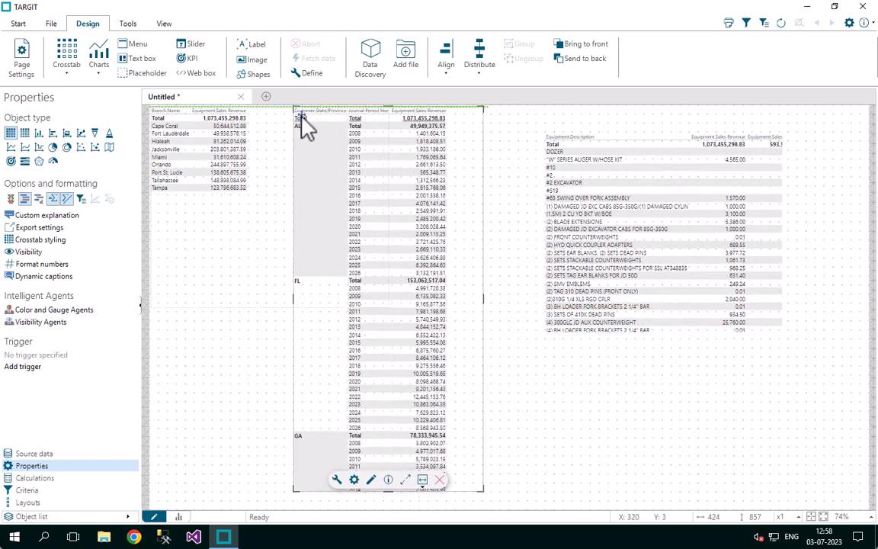
Place the equipment description crosstab at X 746, Y 6 and enlarge it to 834 wide and 880 high
left_click(547, 162)
left_click_drag(555, 139, 491, 114)
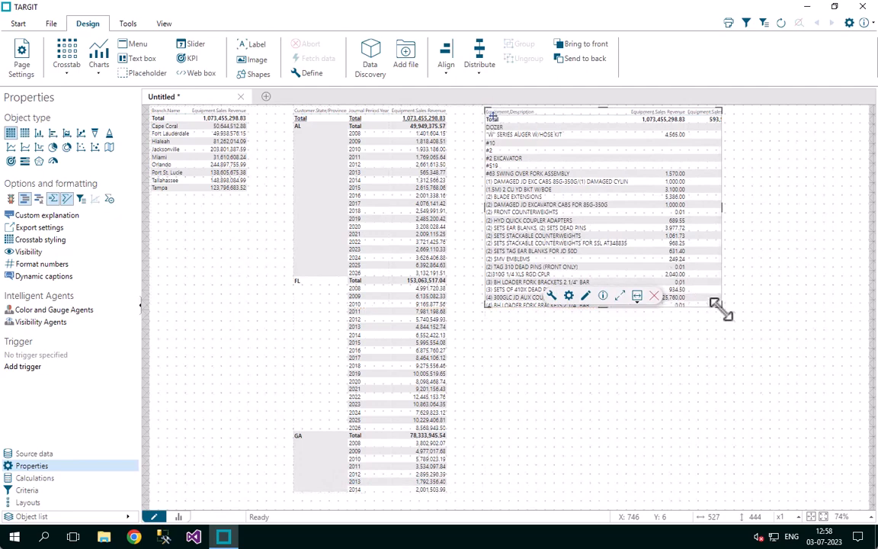
left_click_drag(721, 304, 858, 503)
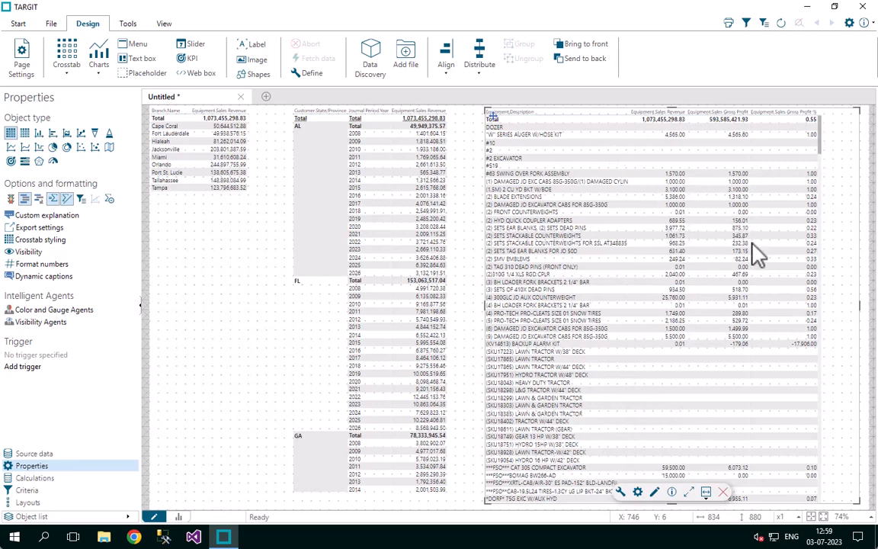
Format Equipment.Sales Revenue in the equipment description crosstab as numeric with no decimals (#,##0)
left_click(64, 267)
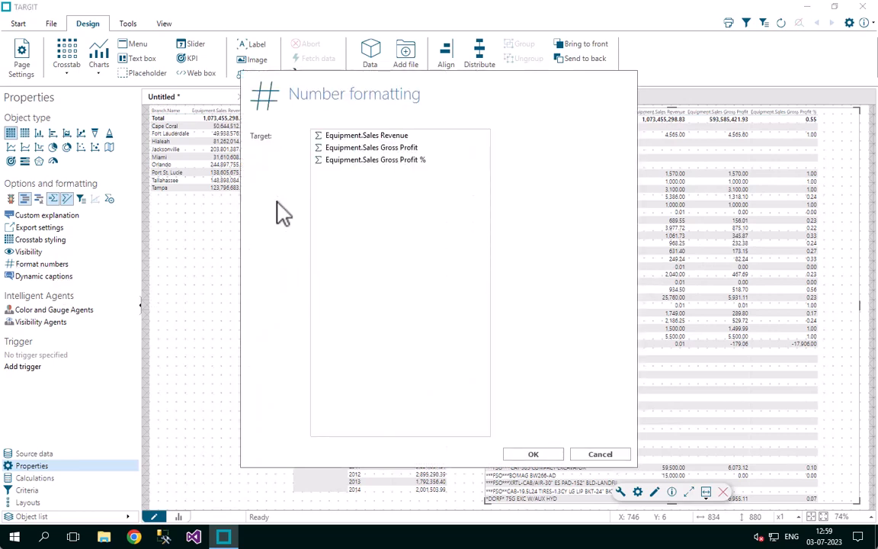
left_click(378, 141)
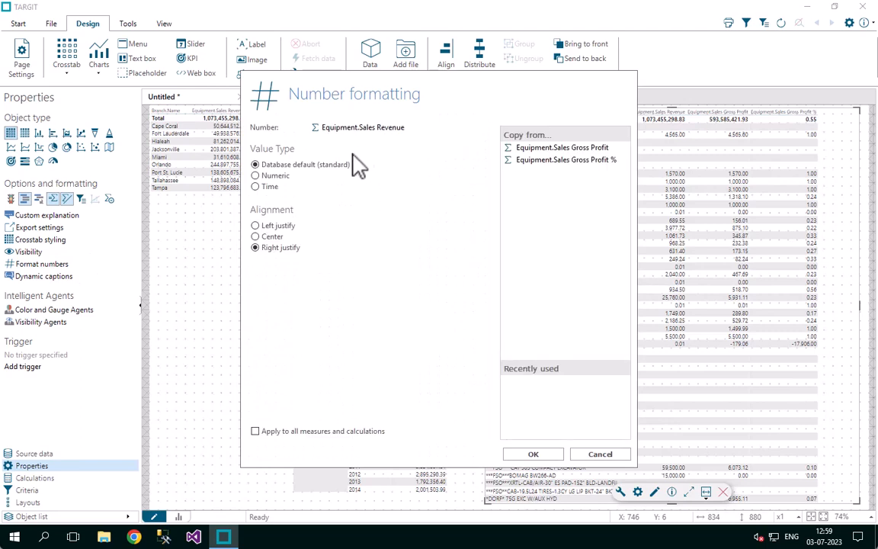
left_click(277, 178)
left_click(338, 226)
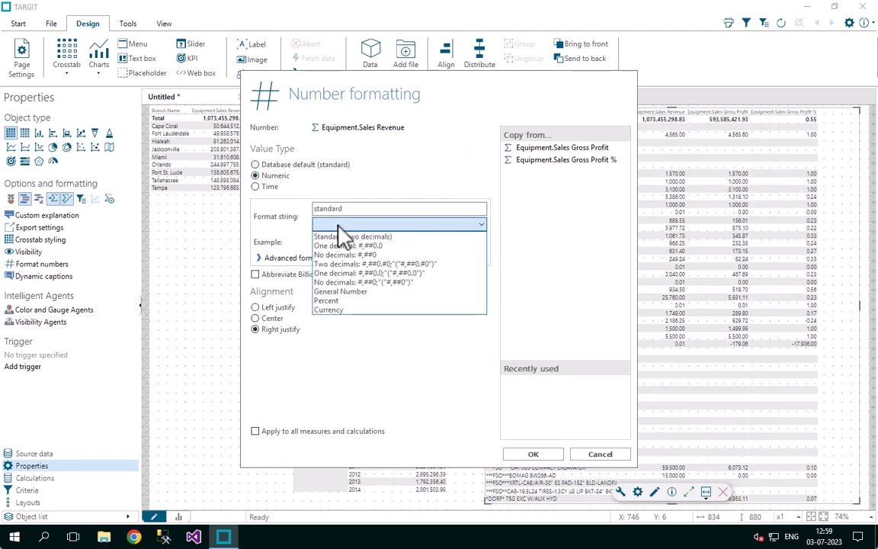
left_click(344, 254)
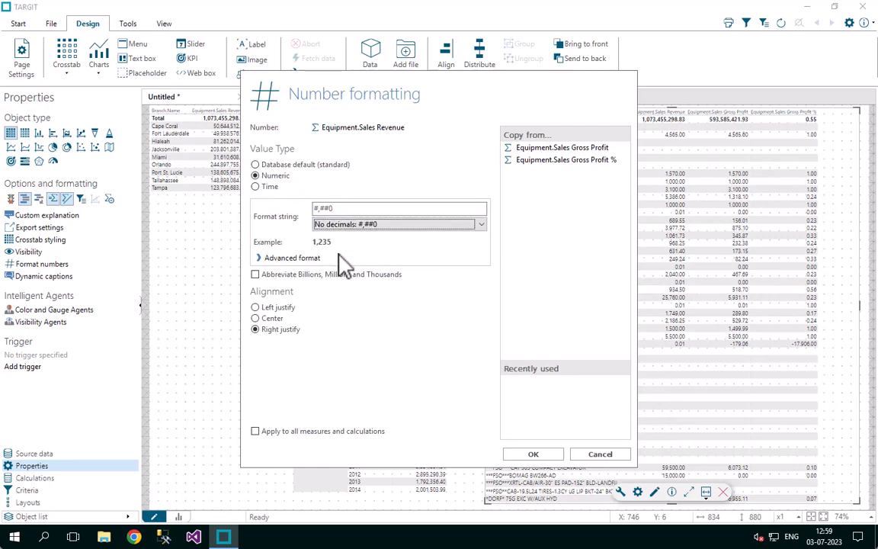
left_click(532, 454)
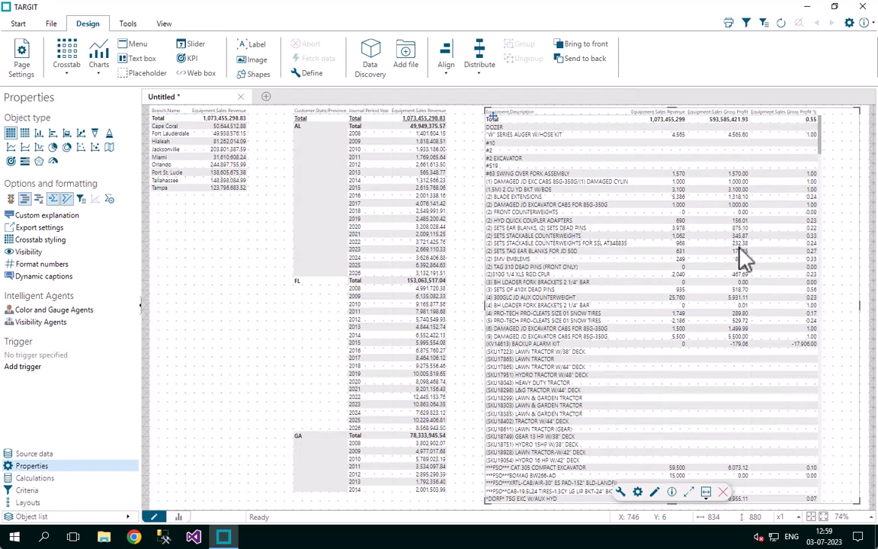
Format Equipment.Sales Gross Profit in the equipment description crosstab as numeric with no decimals (#,##0)
left_click(46, 267)
left_click(361, 149)
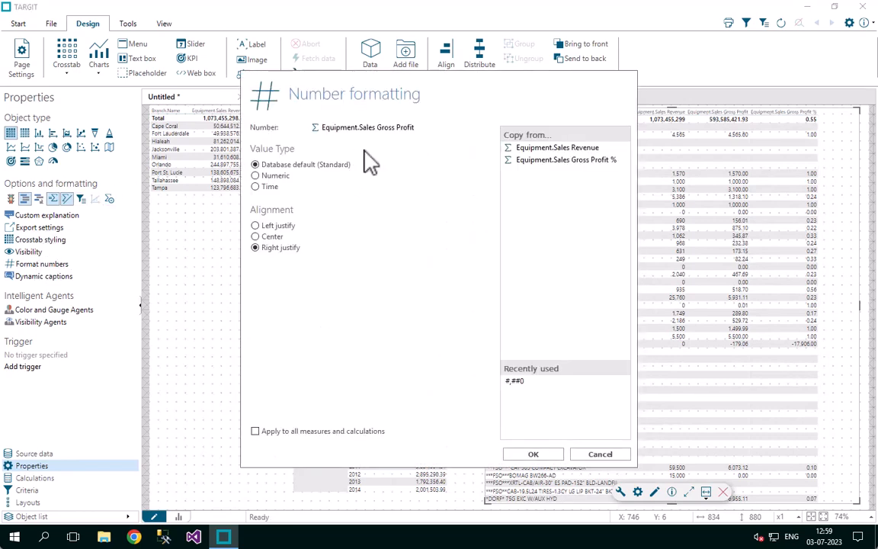
left_click(256, 175)
left_click(350, 225)
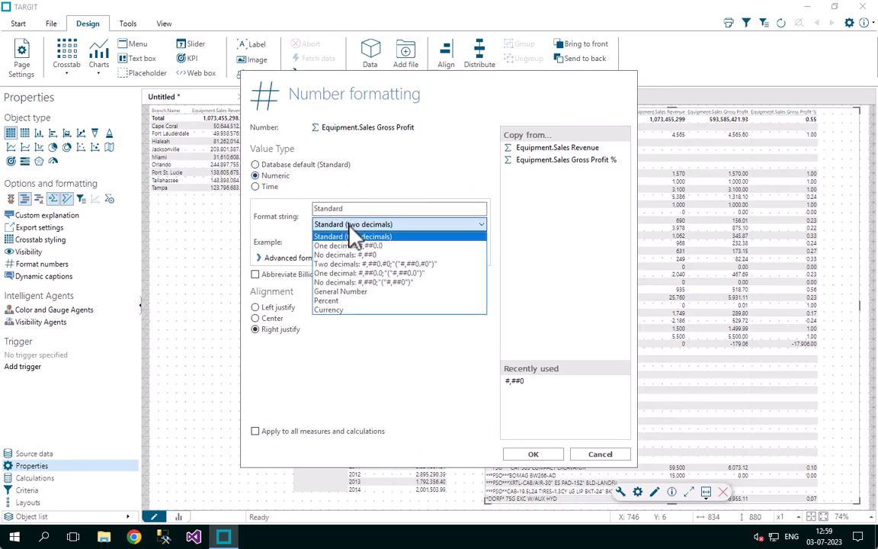
left_click(350, 254)
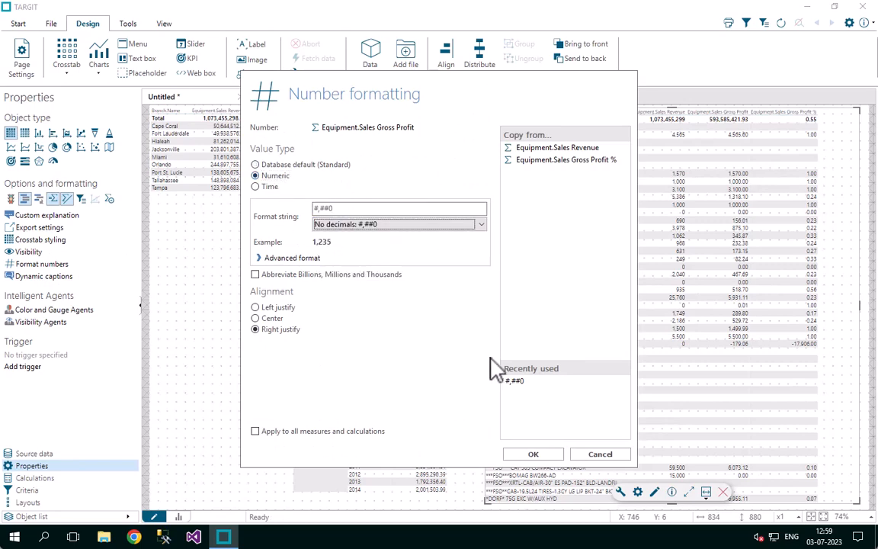
left_click(553, 457)
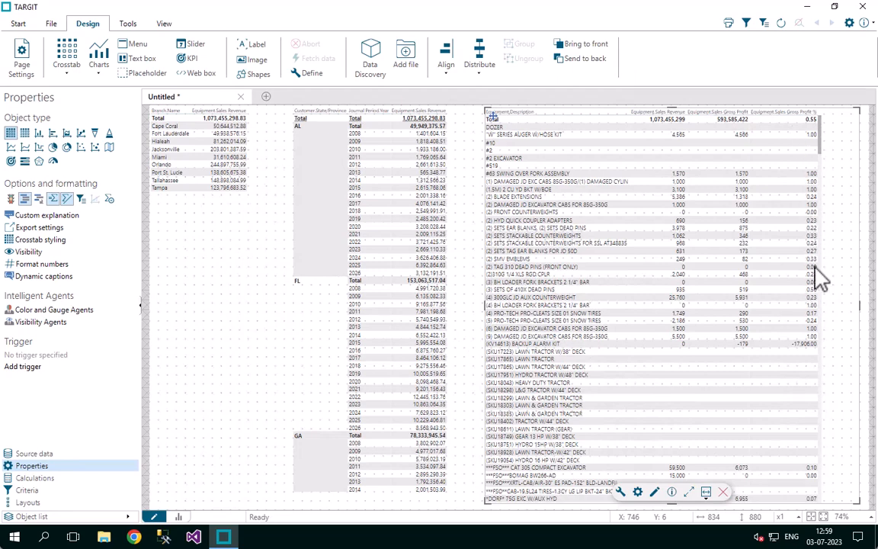
Format Equipment.Sales Gross Profit % in the equipment description crosstab as numeric with the Percent format
left_click(29, 263)
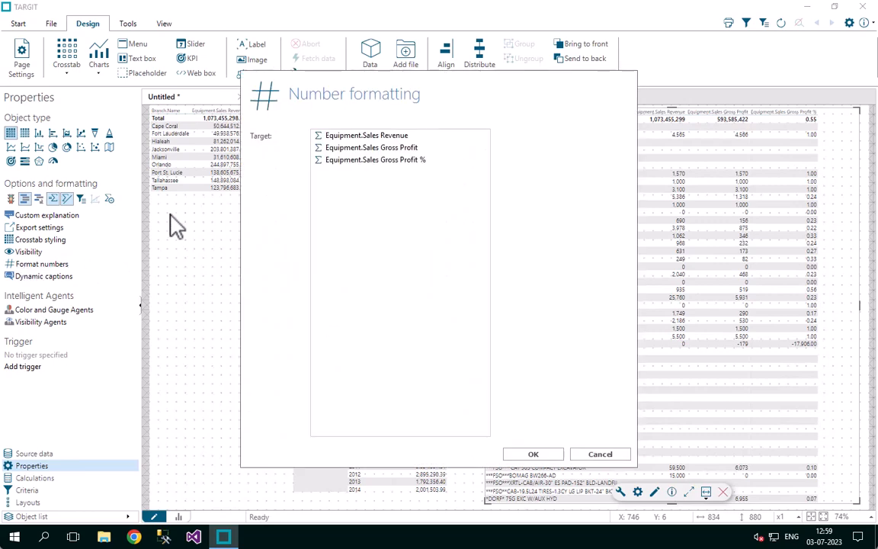
left_click(366, 160)
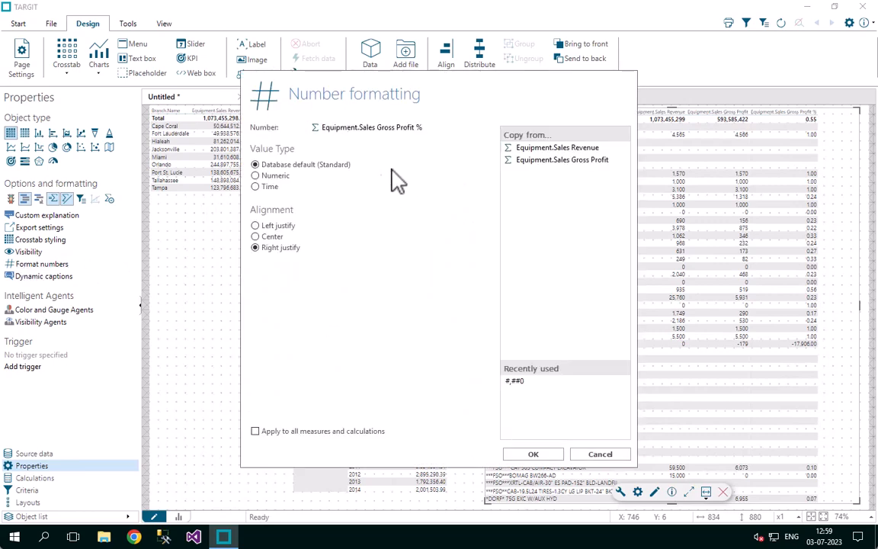
left_click(272, 175)
left_click(431, 224)
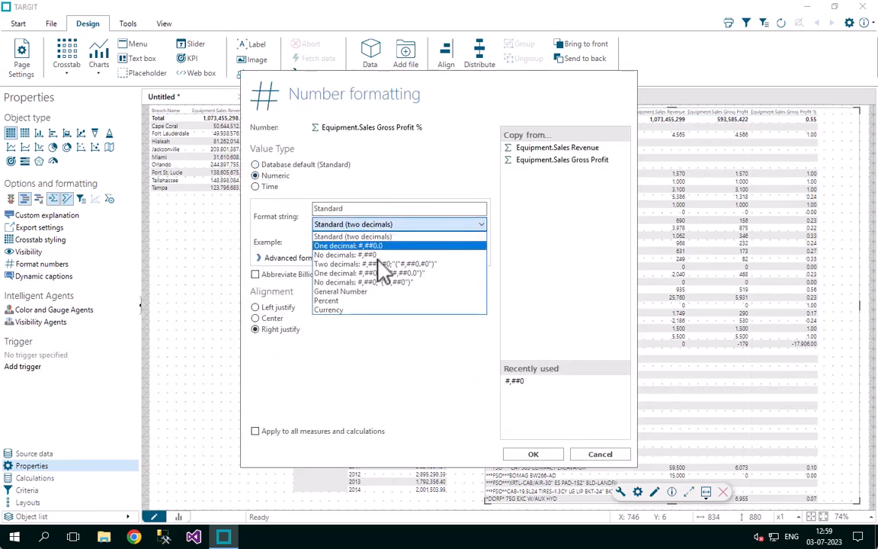
left_click(334, 301)
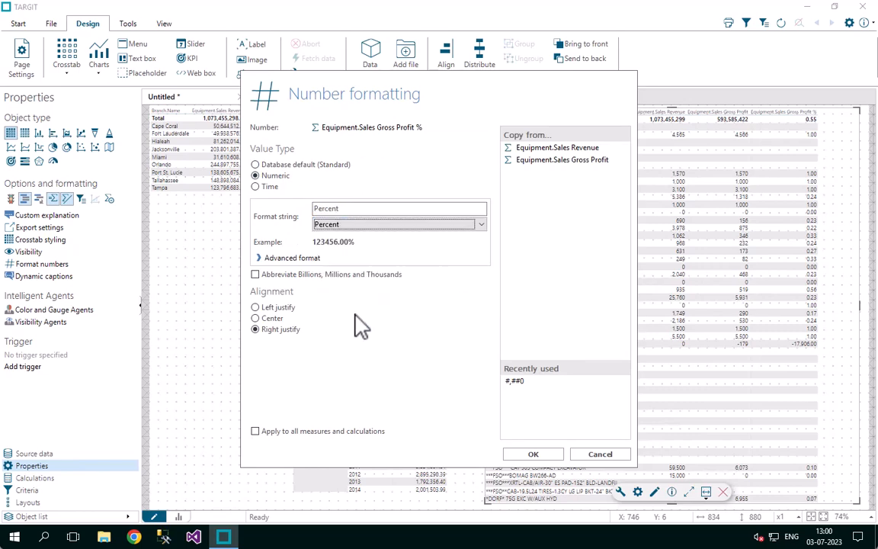
left_click(541, 453)
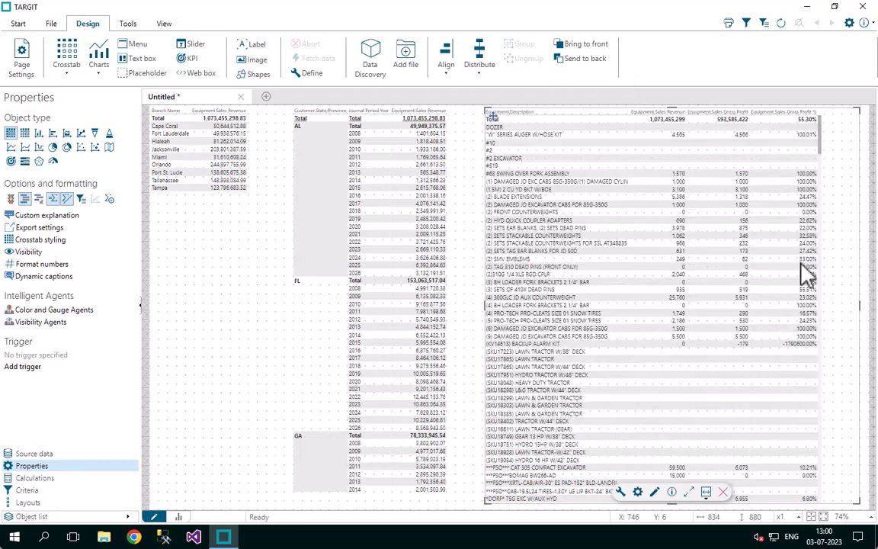